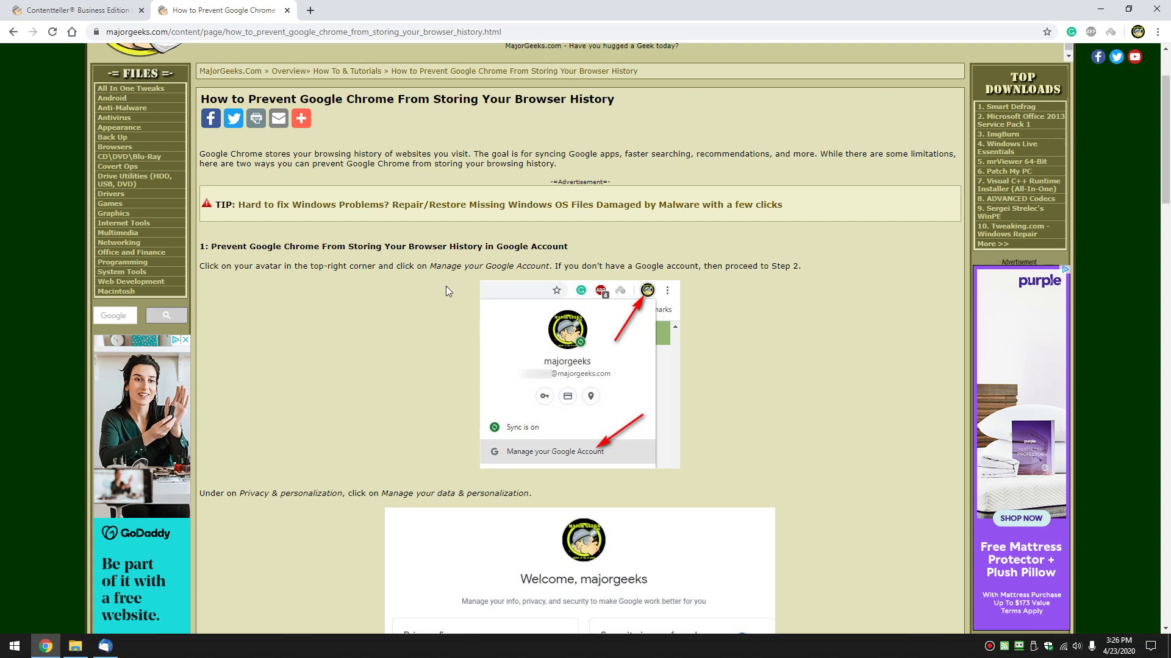
Open the account menu for the signed-in Chrome profile.
left_click(1138, 32)
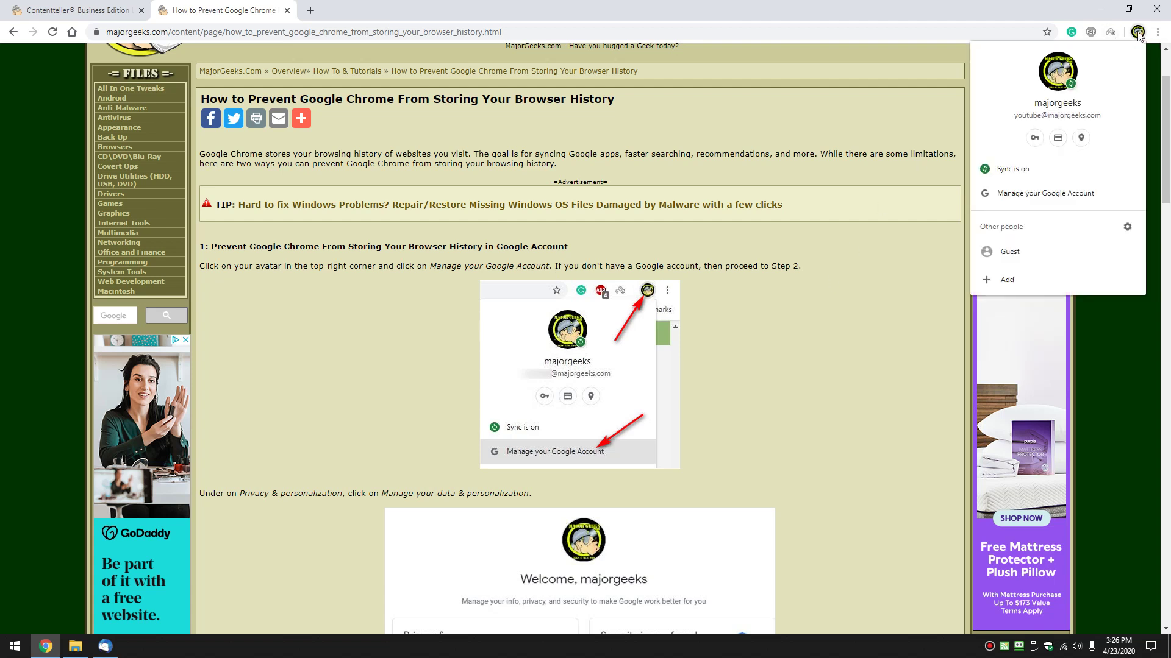
Go from Manage your Google Account to the Data & personalization activity controls.
left_click(1047, 193)
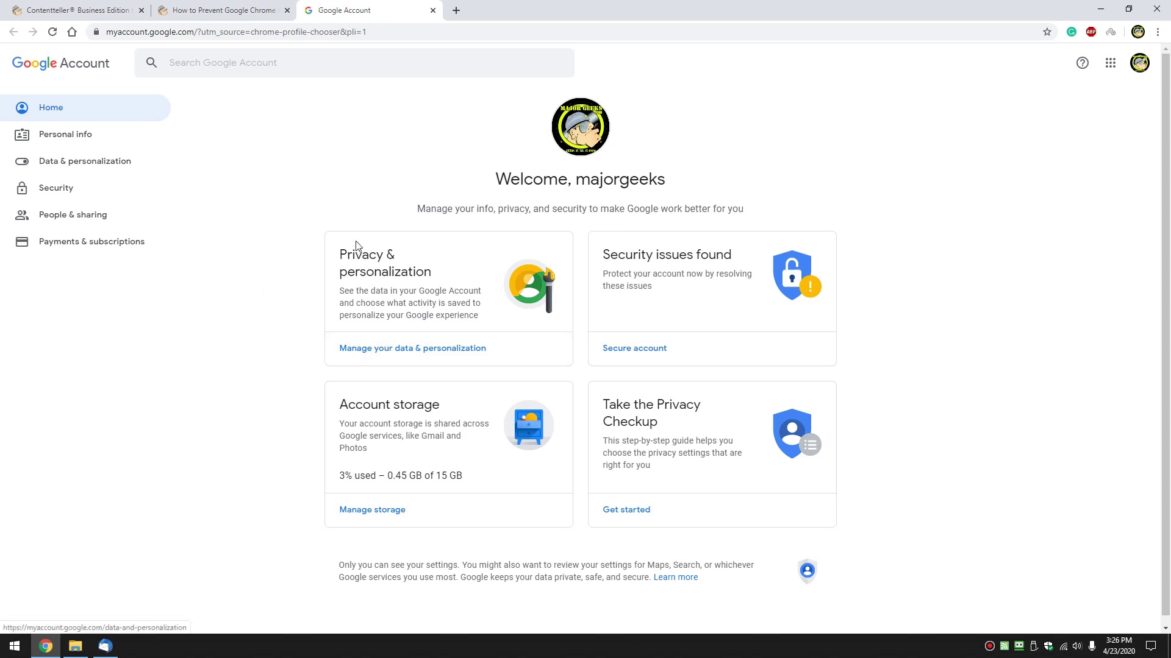
left_click(393, 349)
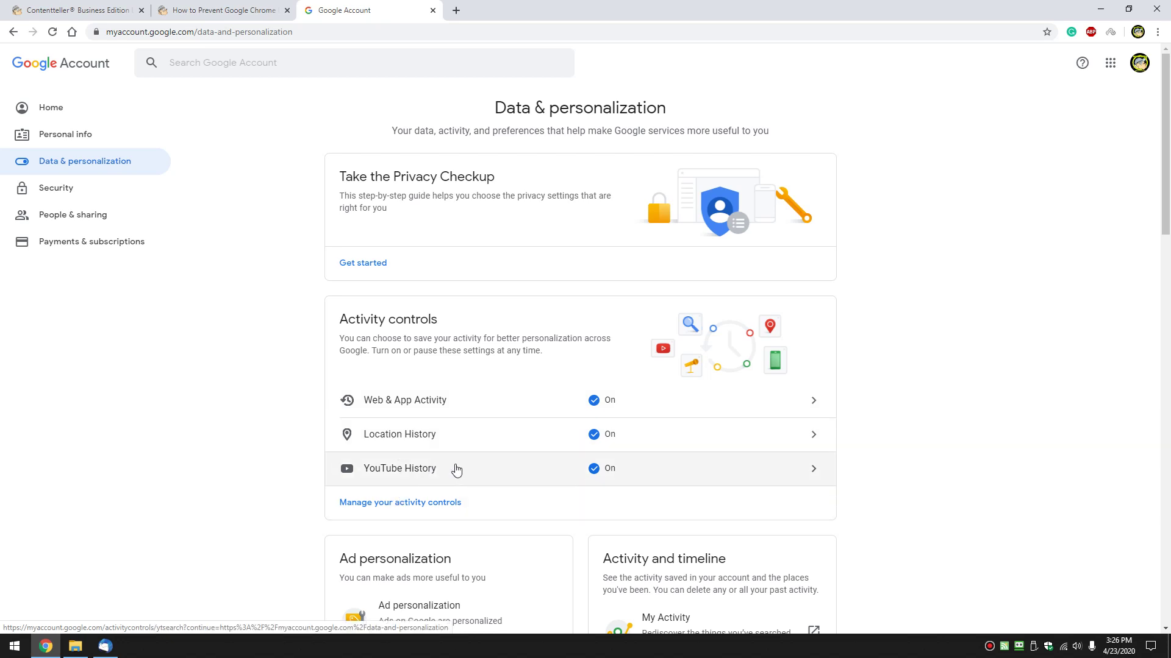
left_click(817, 406)
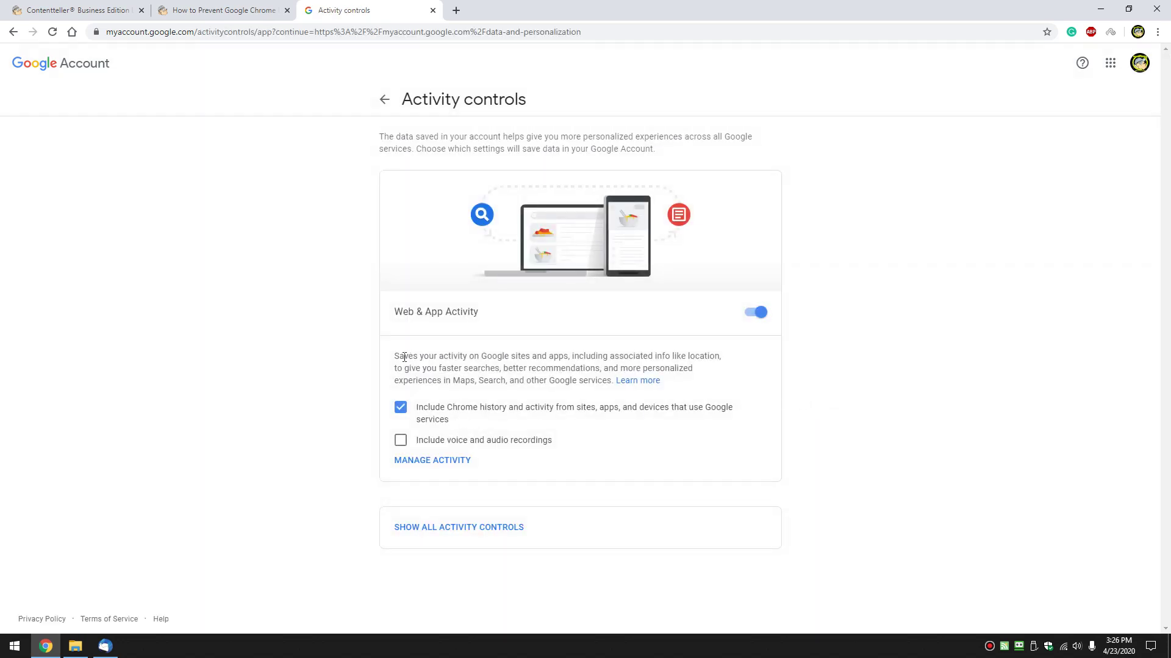
left_click_drag(395, 357, 706, 381)
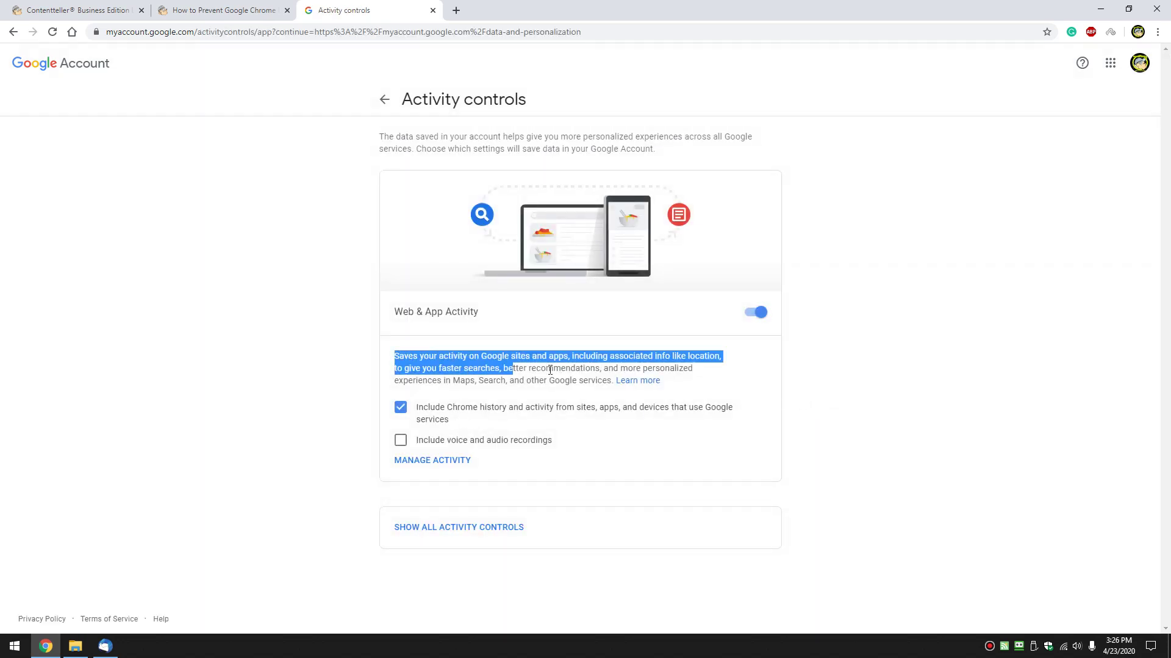
left_click(705, 381)
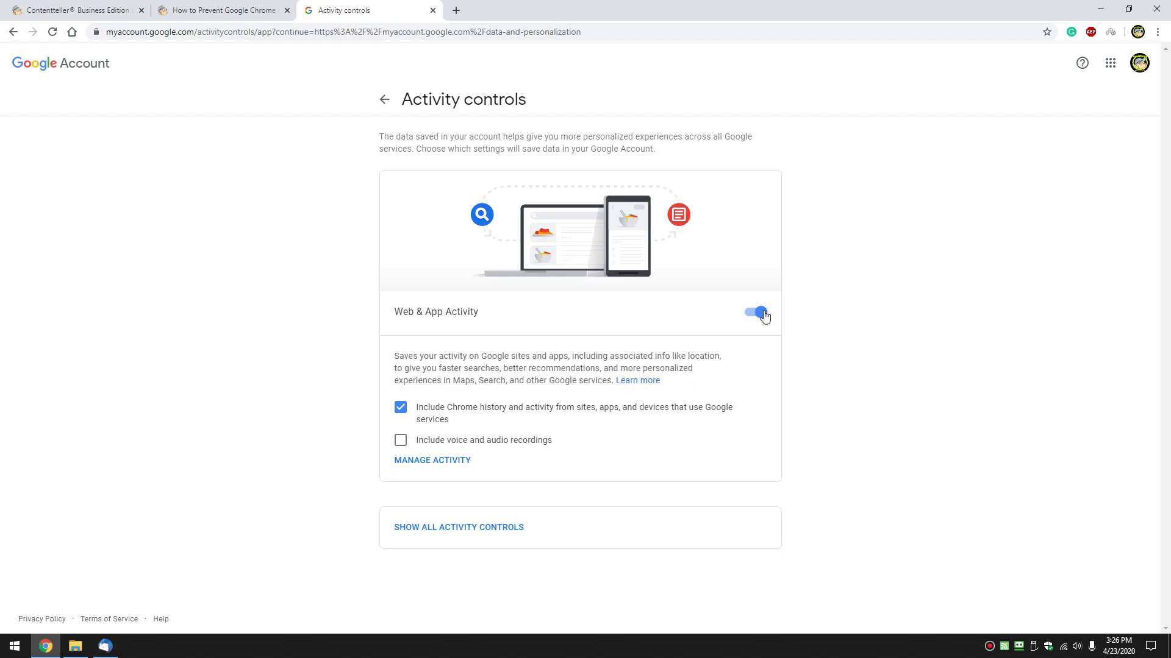
left_click(385, 108)
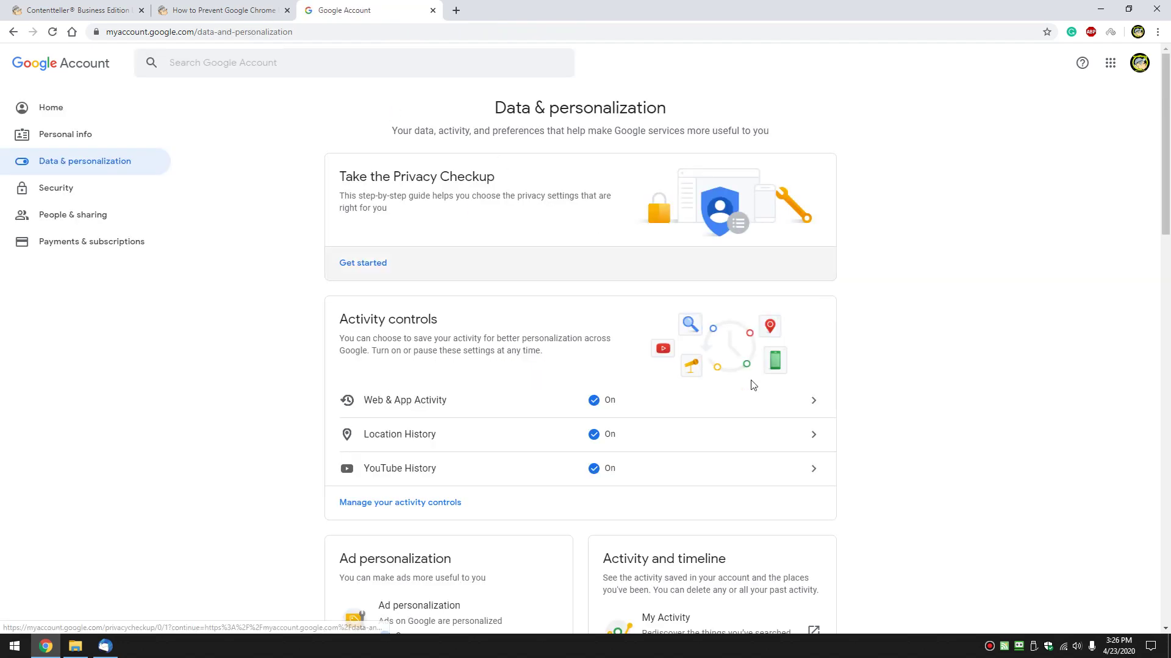
left_click(819, 437)
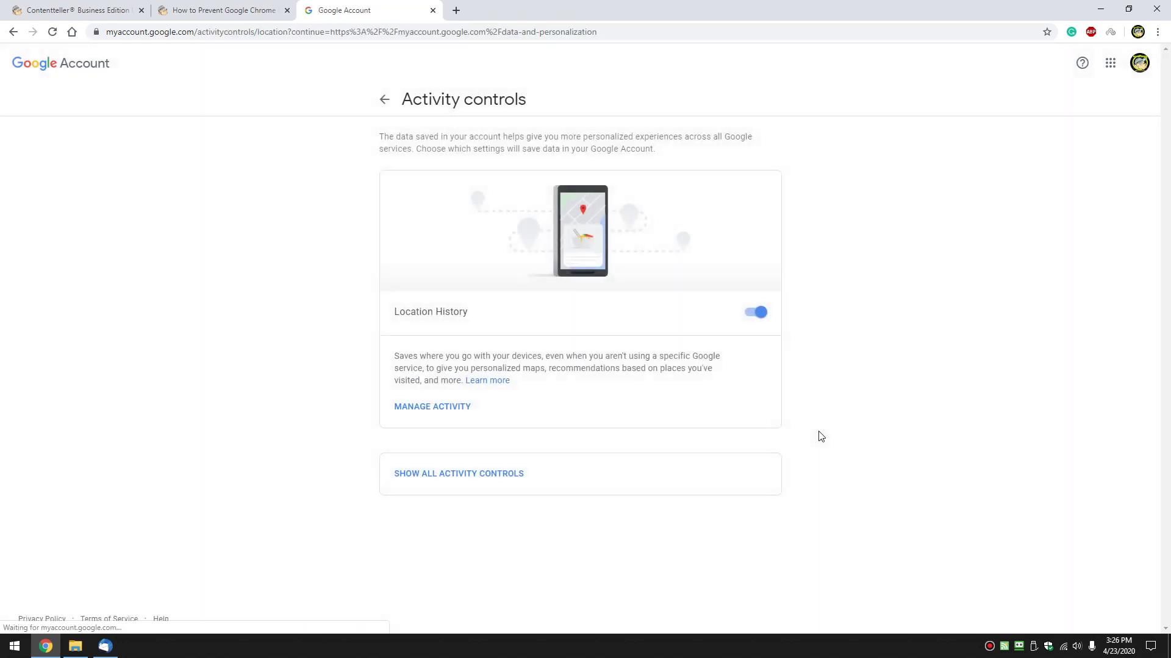
left_click(386, 99)
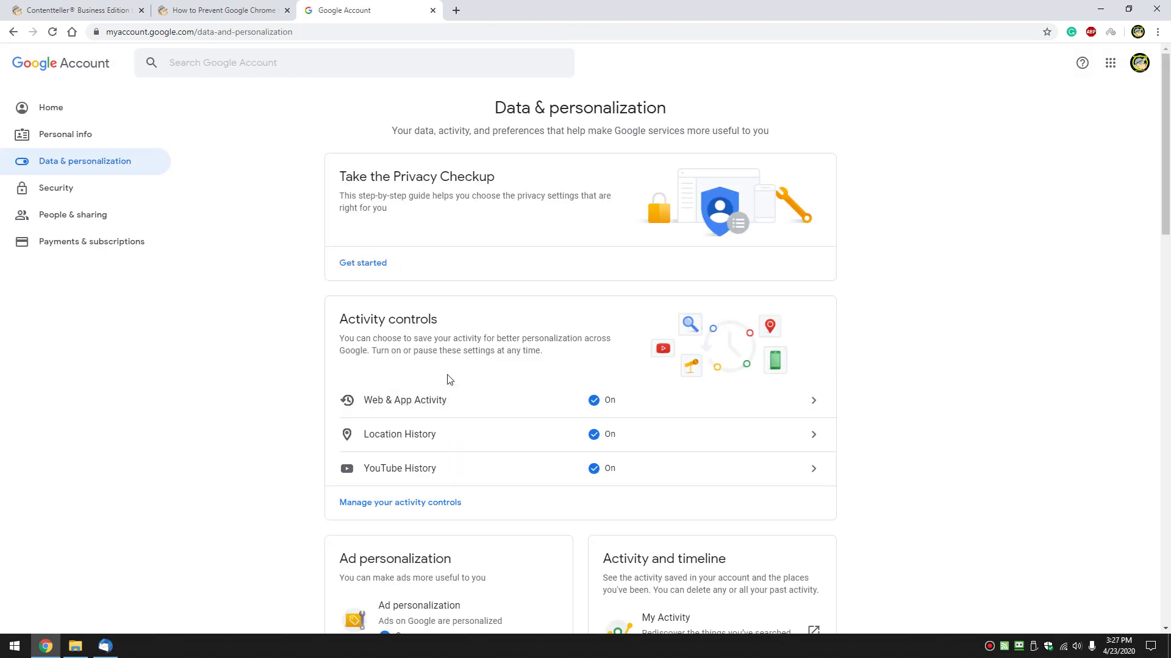
Review the Data & personalization page's ad personalization, timeline and storage sections.
scroll(449, 379, "down", 3)
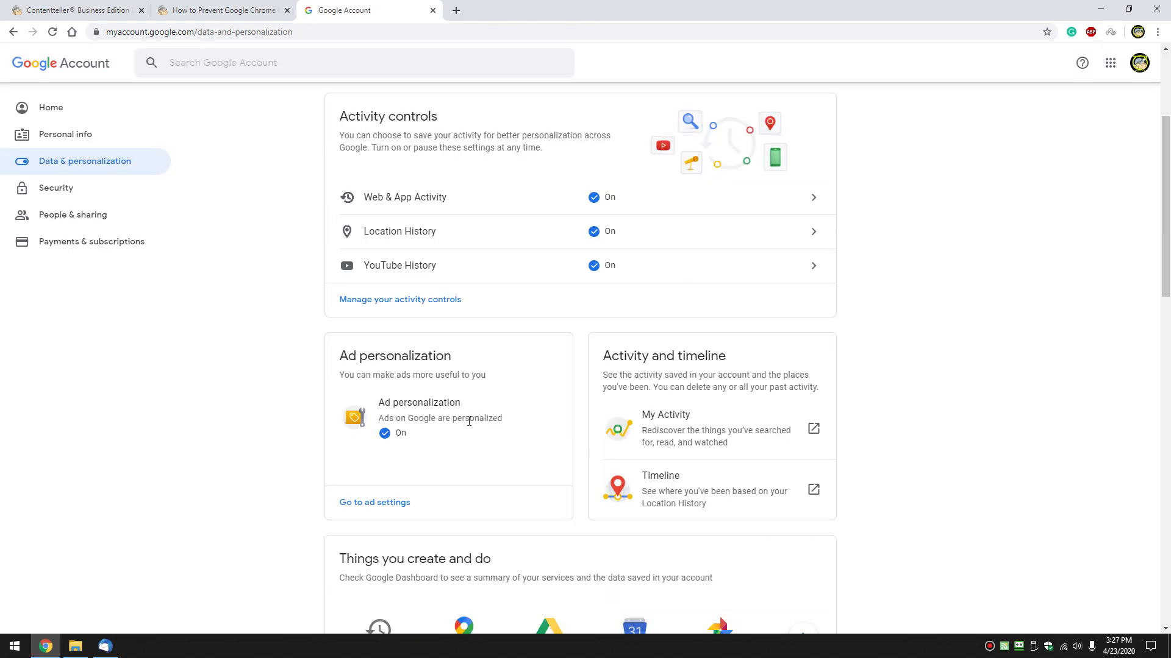
scroll(501, 414, "down", 2)
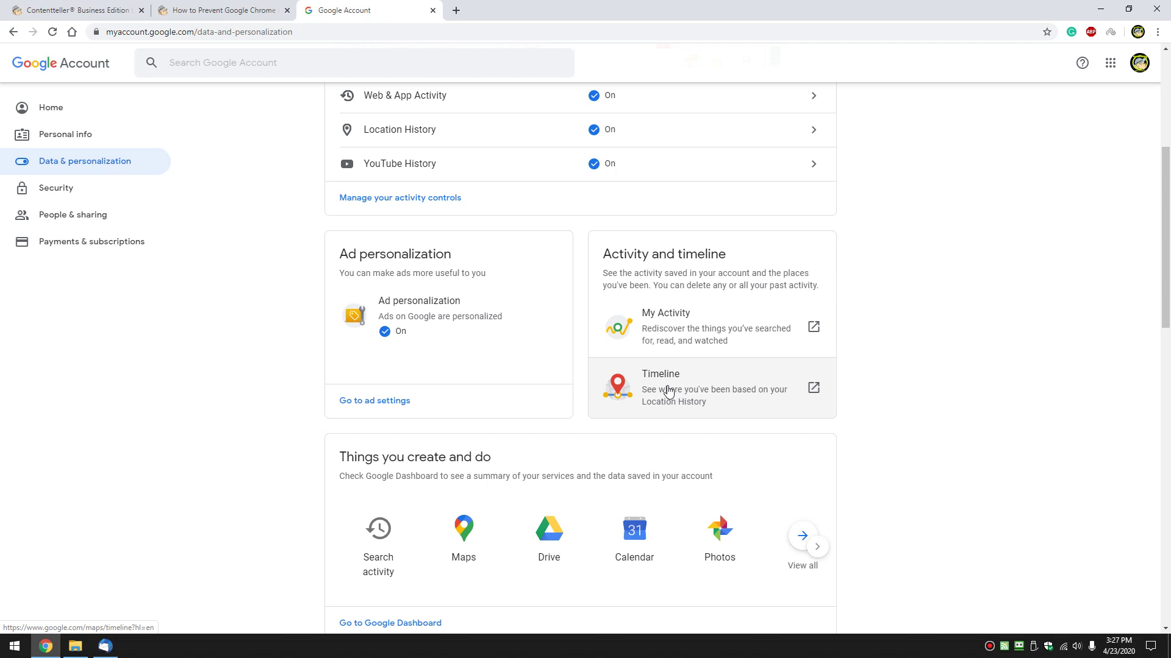
scroll(669, 369, "down", 2)
scroll(670, 368, "down", 3)
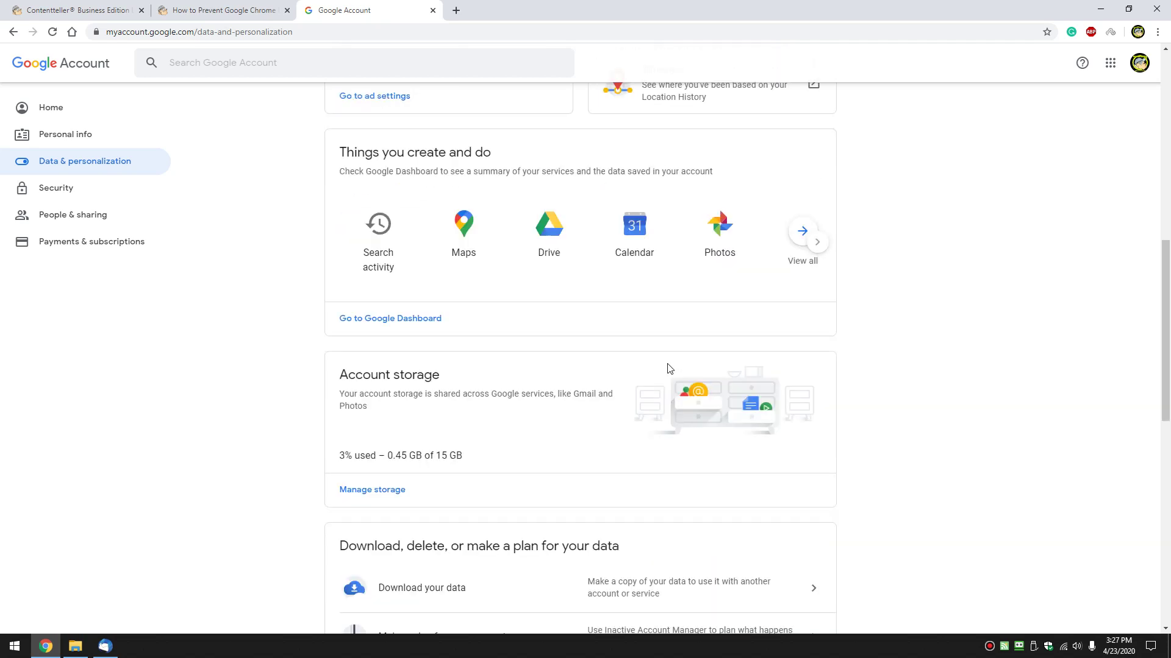
scroll(669, 369, "up", 10)
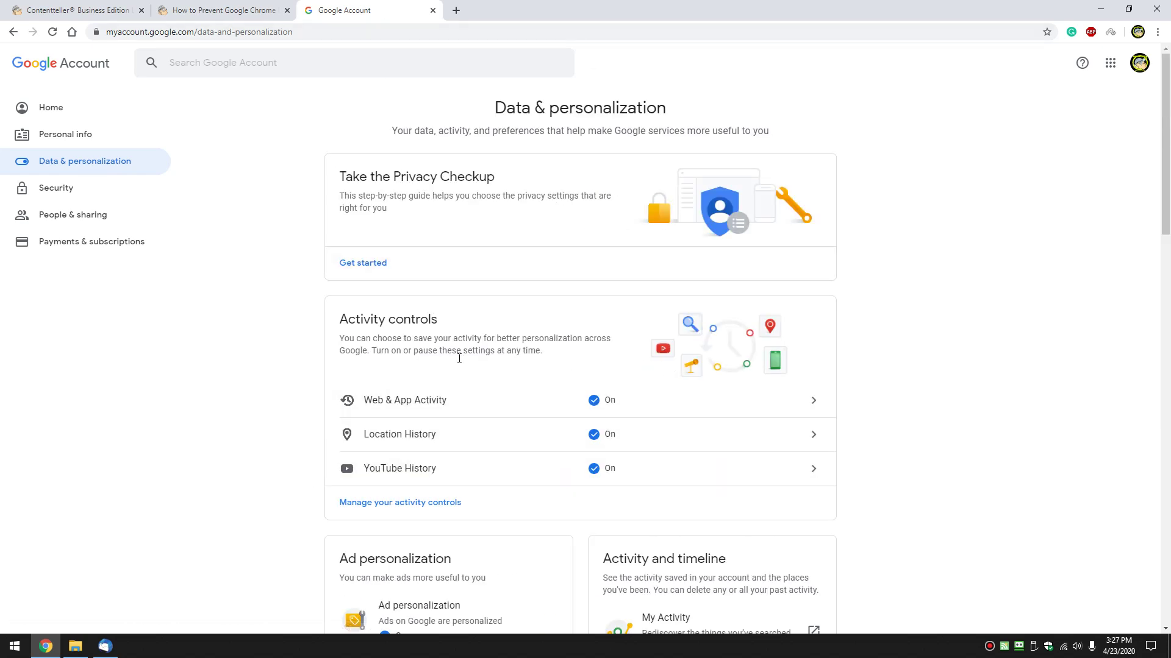
Close the Google Account tab and bring up Chrome's Settings in a new tab.
middle_click(405, 20)
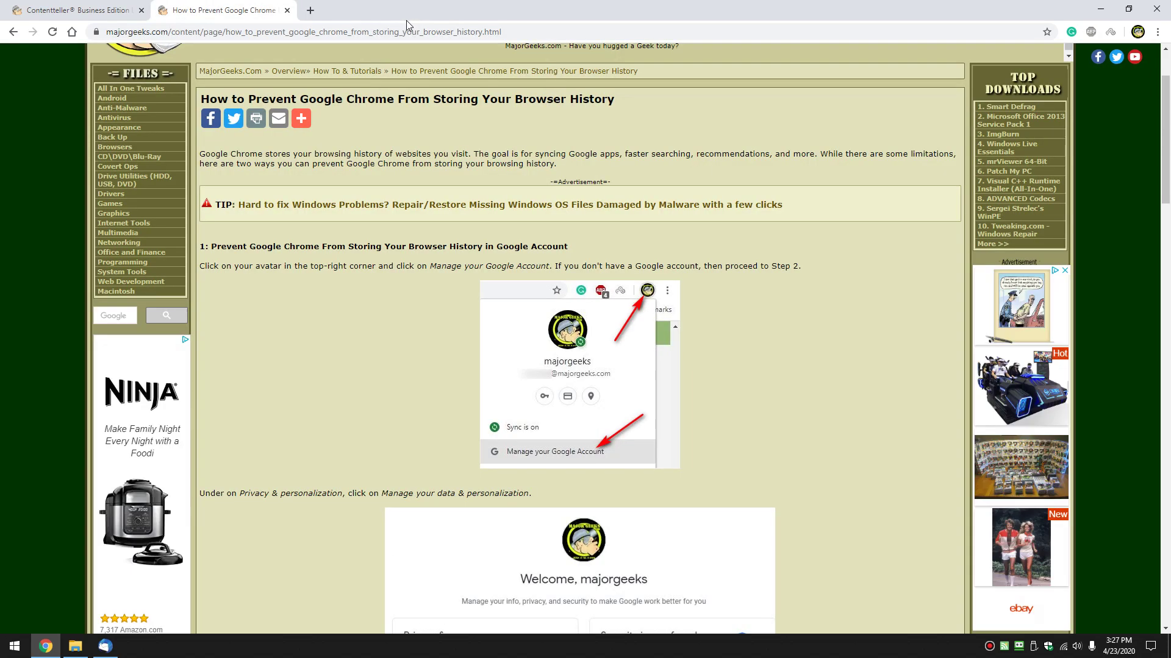
left_click(1159, 37)
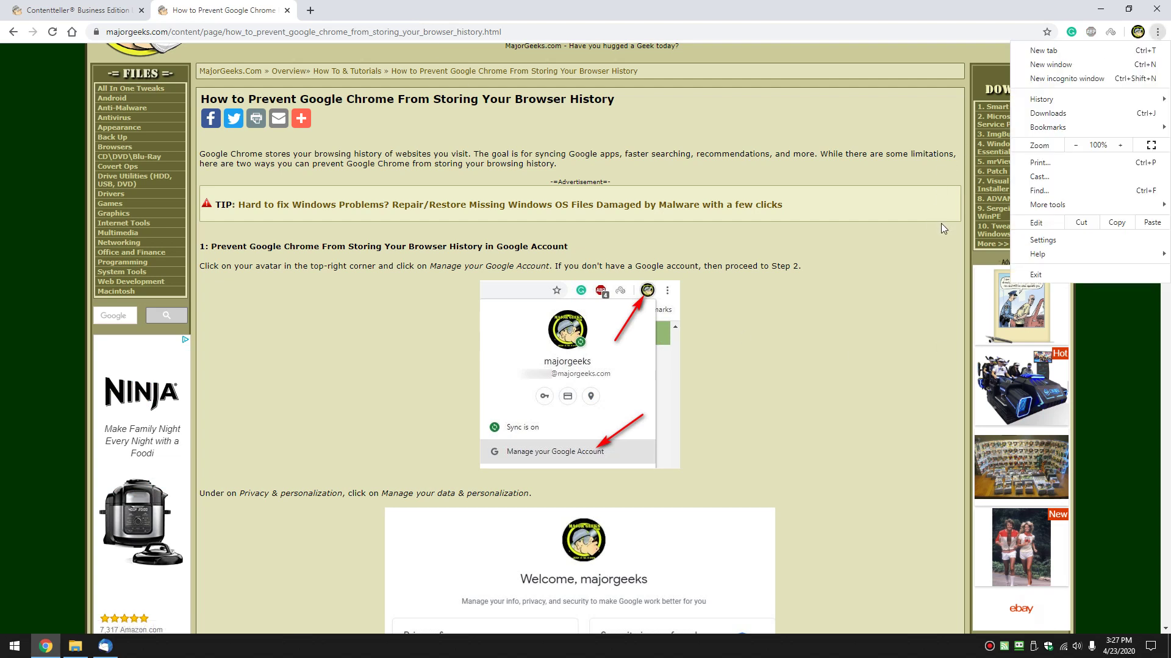
left_click(1049, 242)
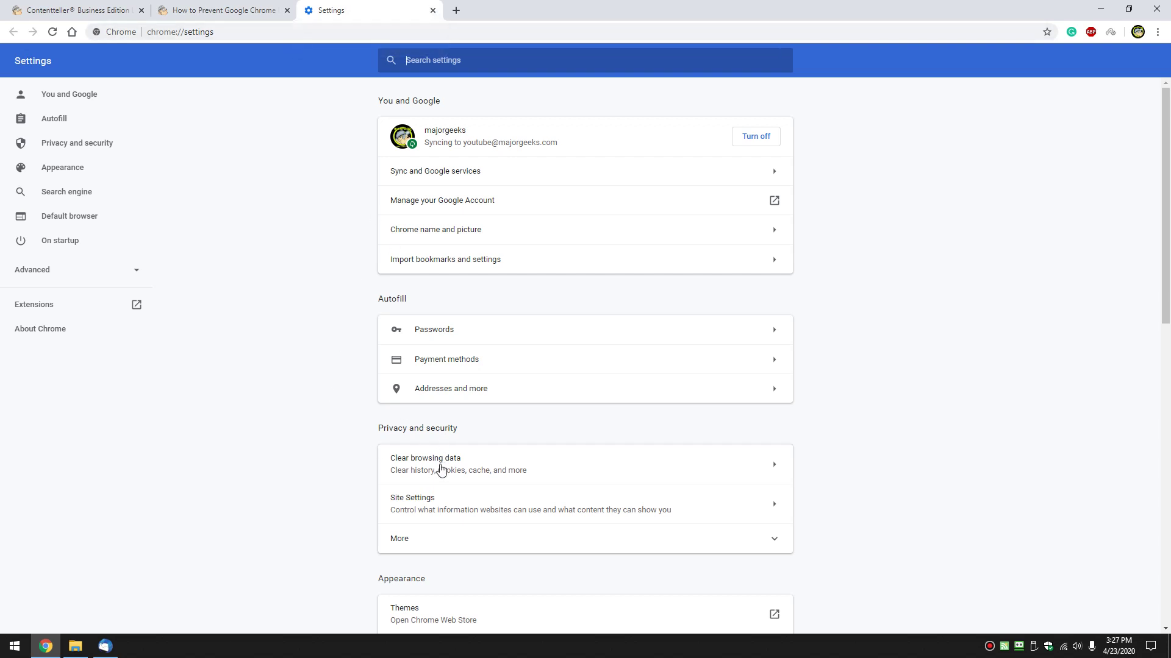
Close the Settings tab and move down the MajorGeeks article to the PrivaZer download link.
left_click(432, 10)
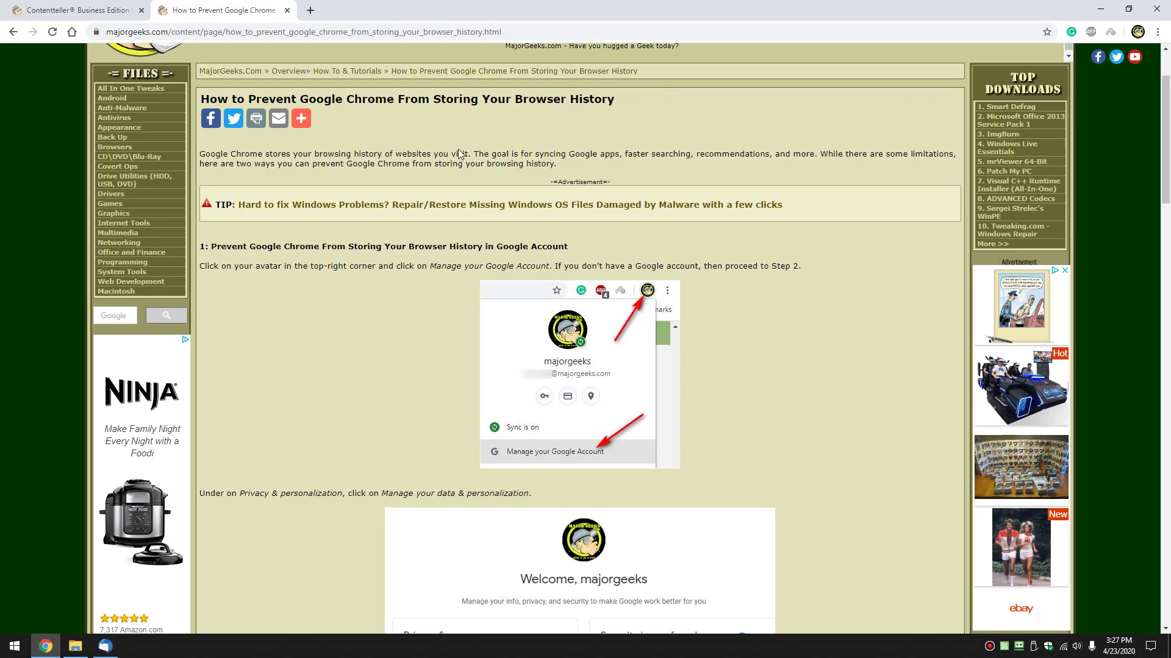
scroll(371, 269, "down", 4)
scroll(331, 273, "down", 3)
scroll(331, 273, "down", 5)
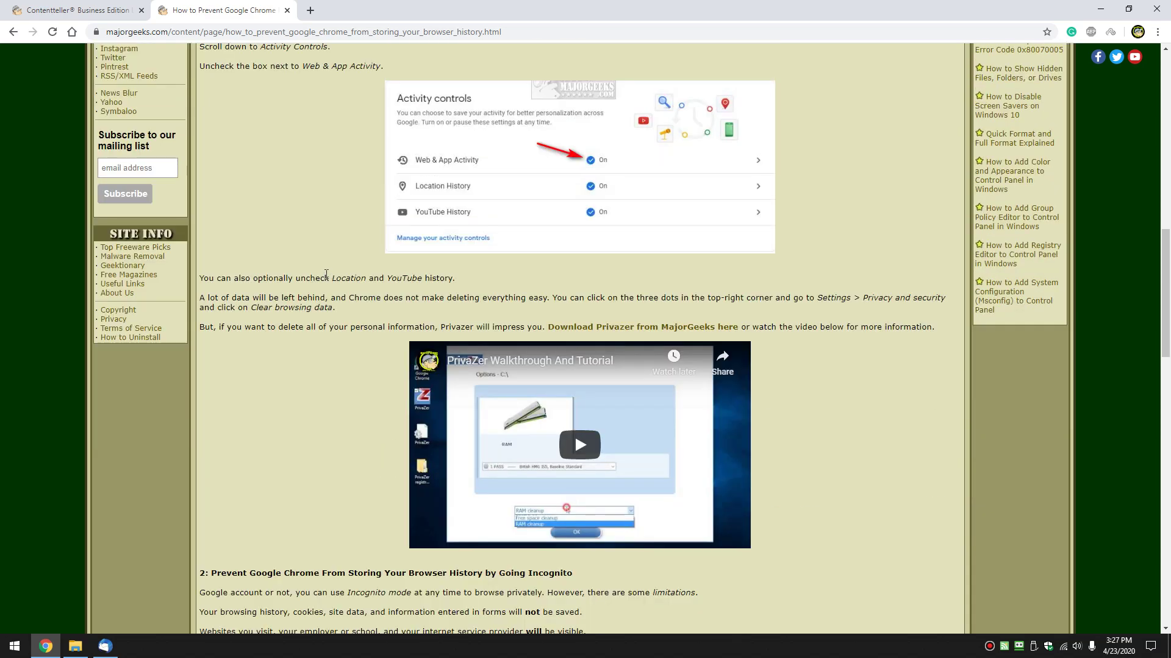
scroll(326, 274, "down", 2)
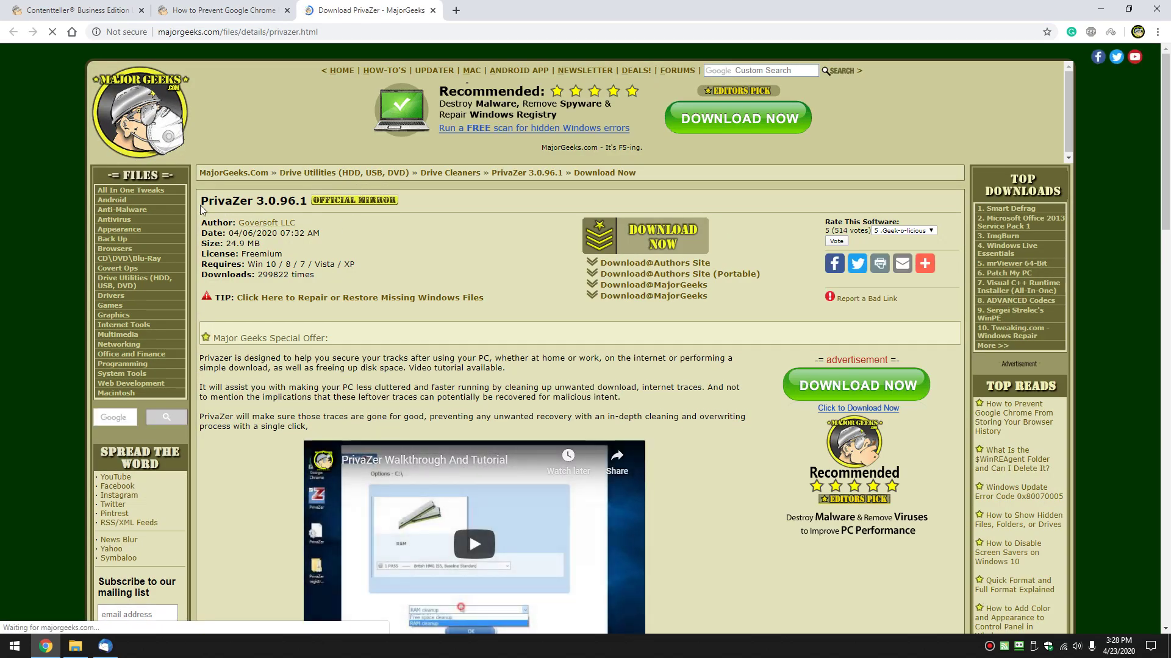
Close the PrivaZer download tab and bring the article's section 2 on Incognito into view.
double_click(201, 206)
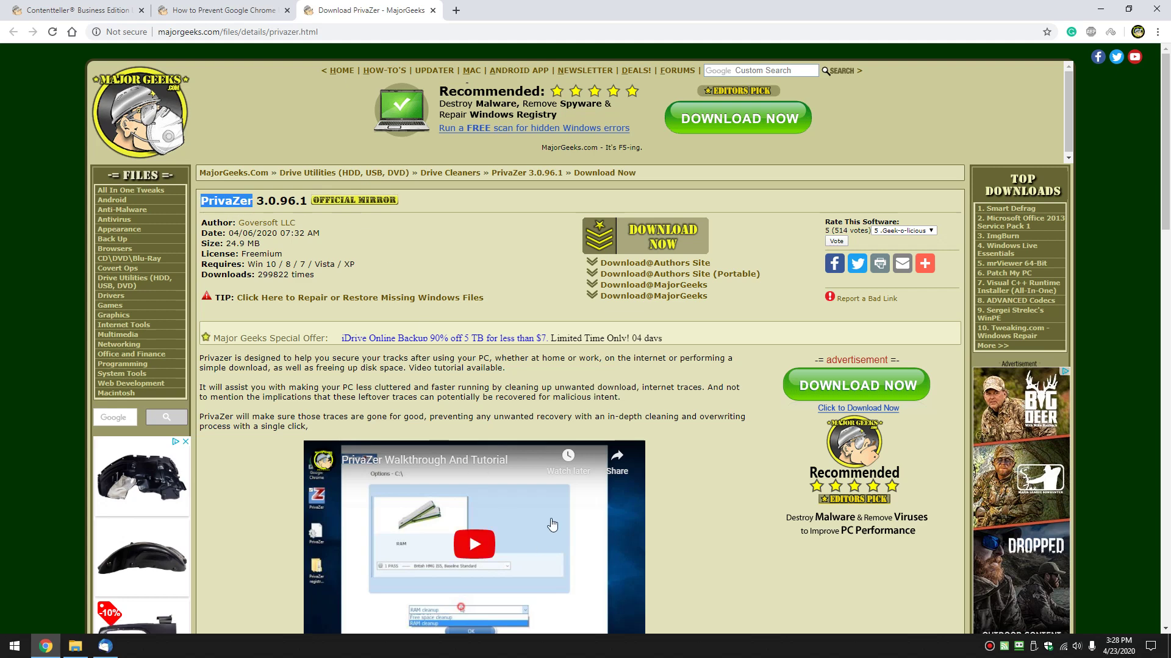
middle_click(369, 18)
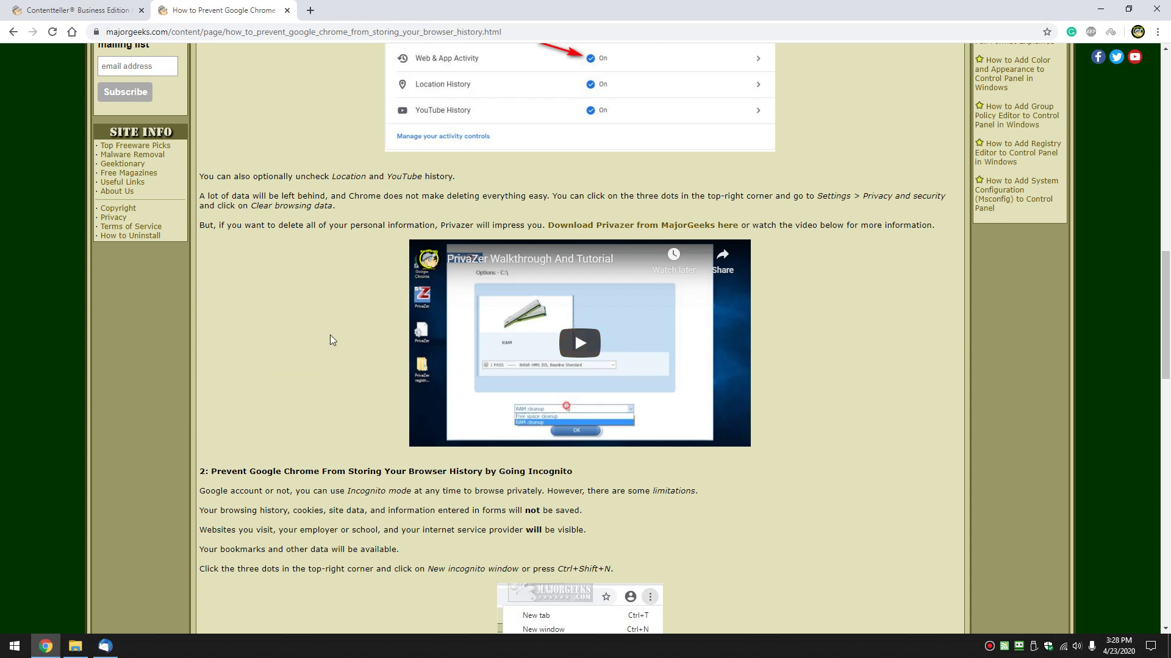
scroll(339, 310, "down", 3)
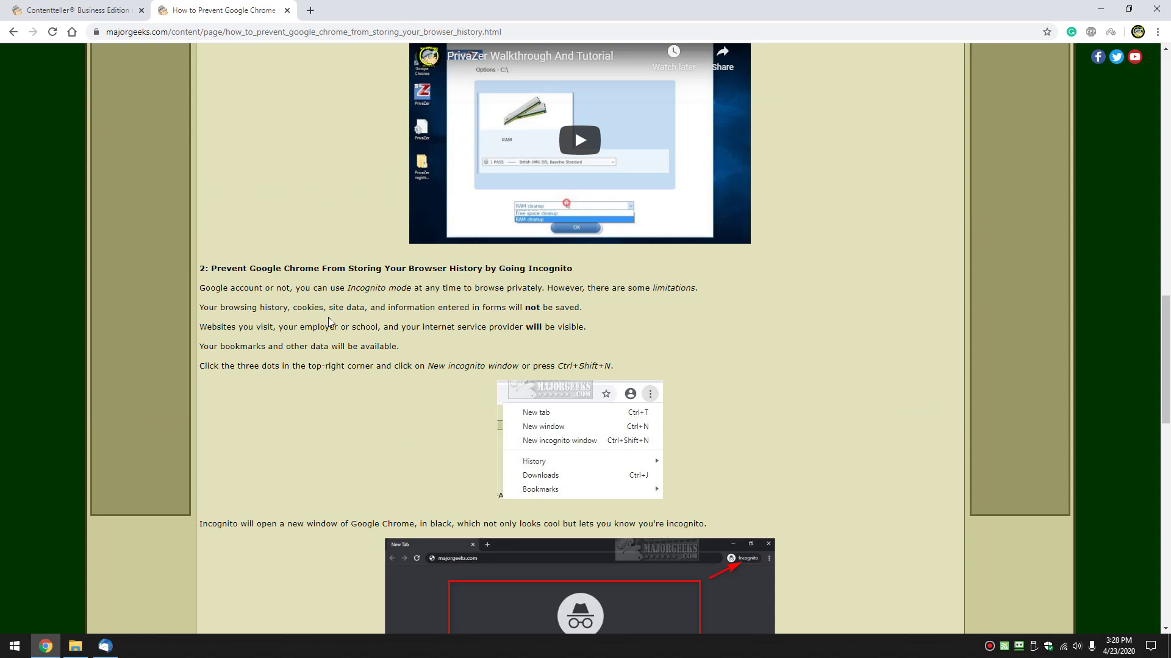
scroll(348, 303, "down", 2)
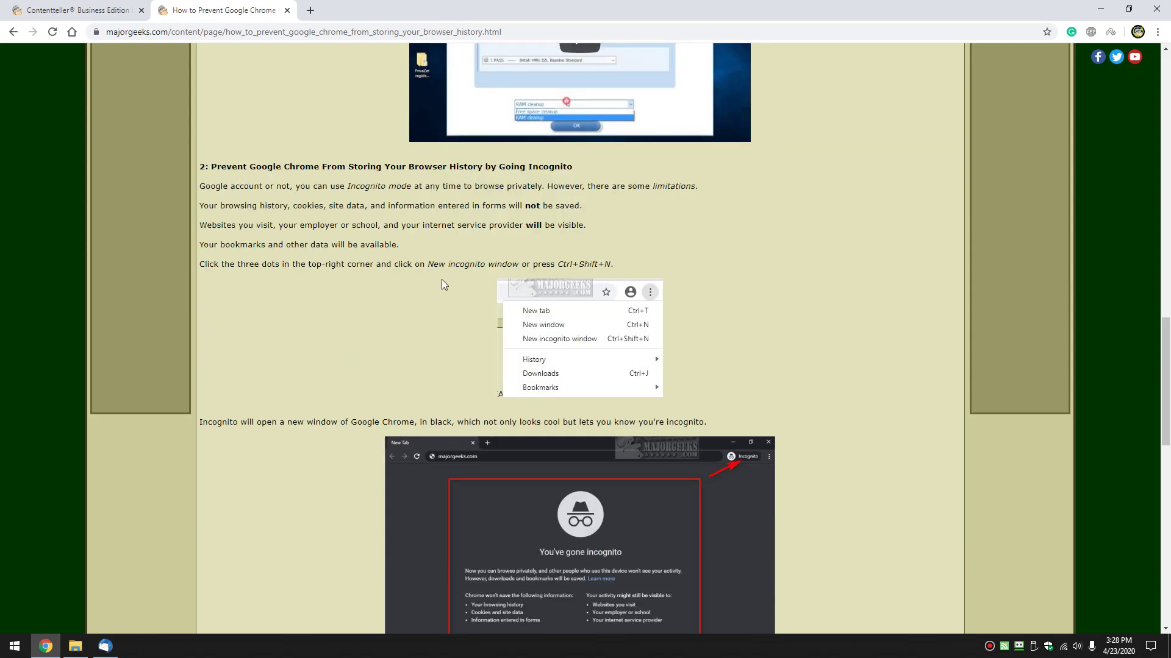
scroll(438, 284, "up", 10)
scroll(366, 213, "up", 4)
scroll(345, 154, "up", 4)
scroll(345, 154, "down", 3)
scroll(370, 186, "down", 6)
scroll(368, 194, "down", 5)
scroll(346, 240, "down", 3)
scroll(345, 253, "down", 2)
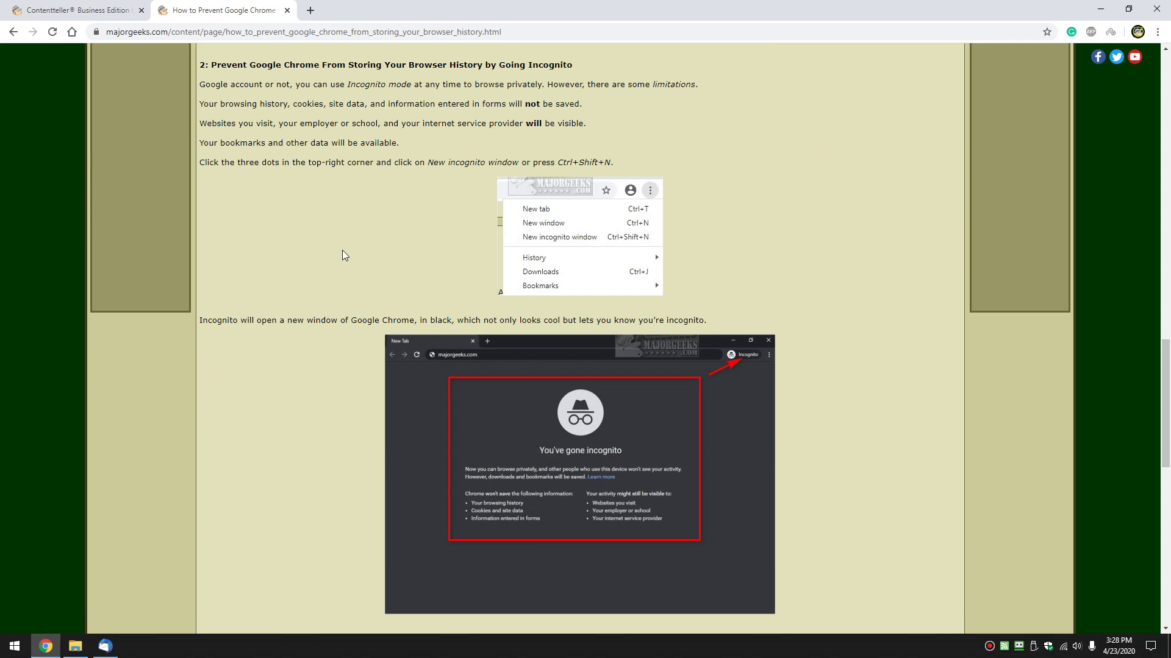
Start a new Incognito window from Chrome's three-dot menu.
left_click(1158, 32)
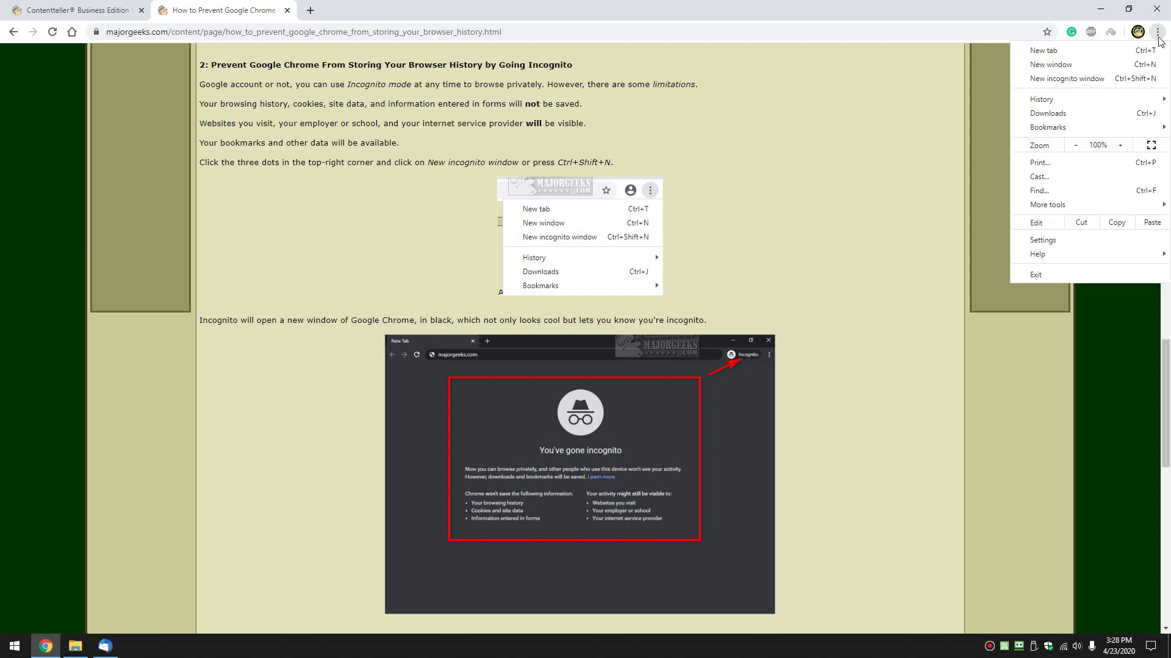
left_click(1065, 80)
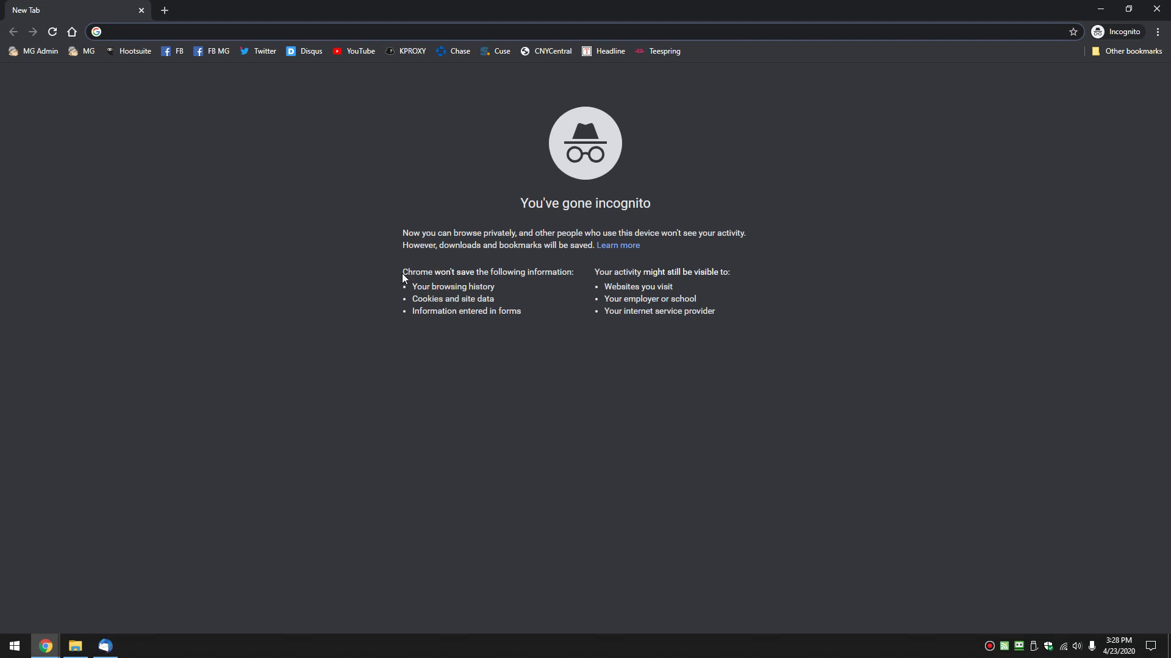
Highlight the Incognito page's line about what Chrome won't save, then deselect it.
left_click_drag(403, 273, 739, 275)
left_click(567, 287)
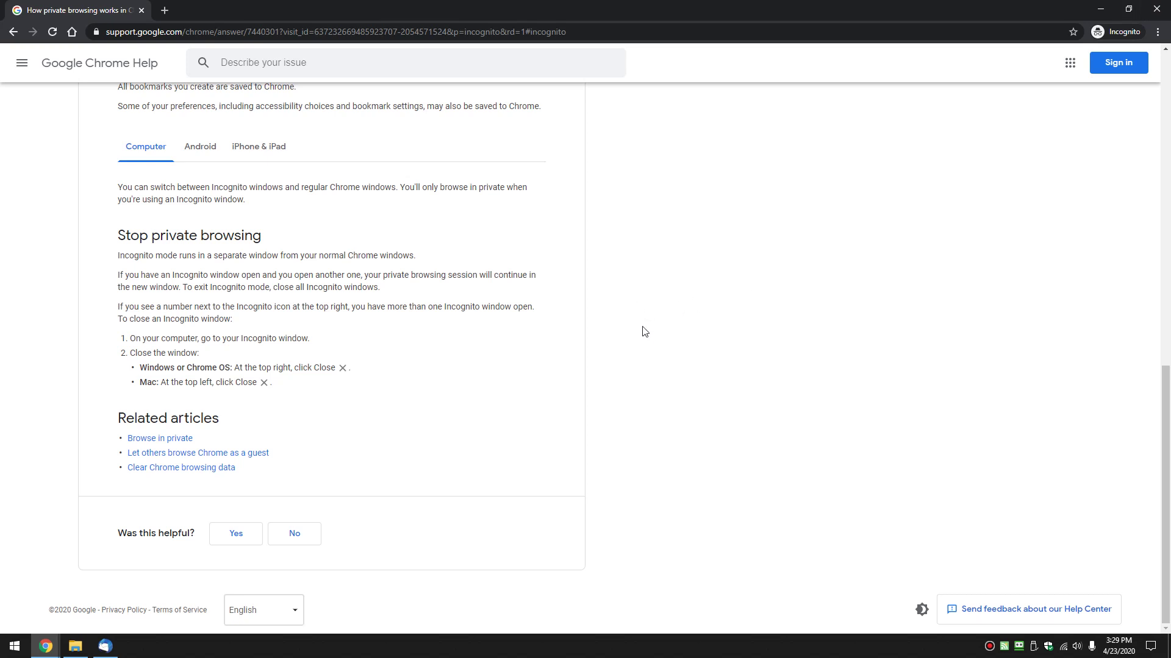
Close the Incognito window and return to the top of the MajorGeeks history guide.
left_click(1157, 12)
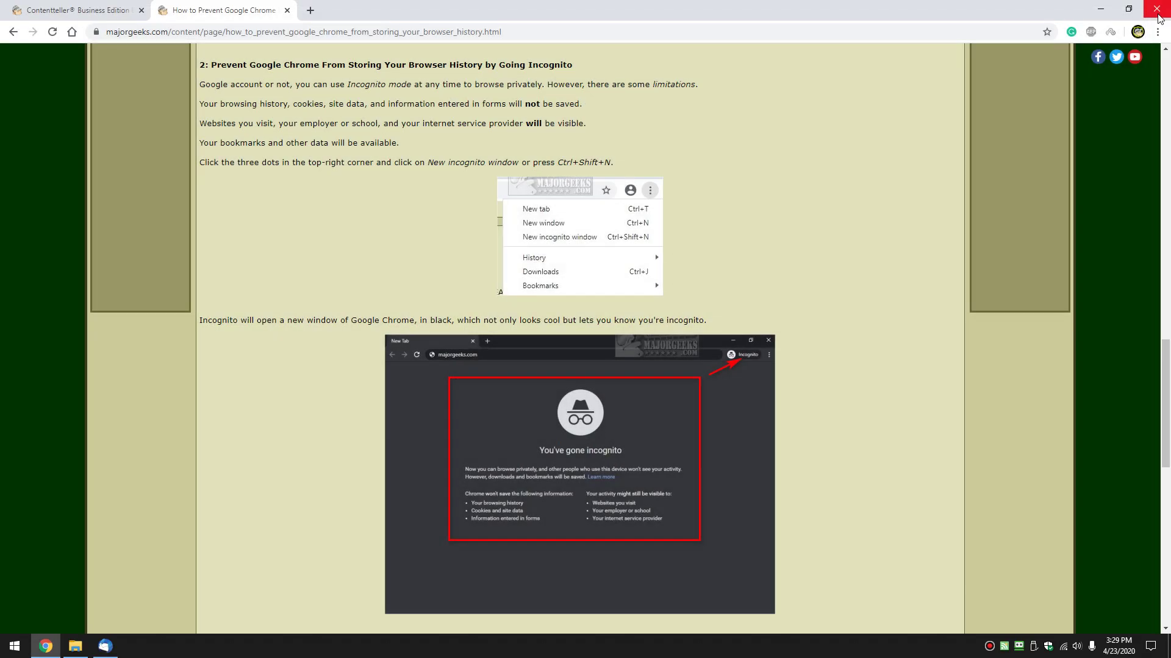
scroll(315, 293, "up", 10)
scroll(320, 305, "up", 2)
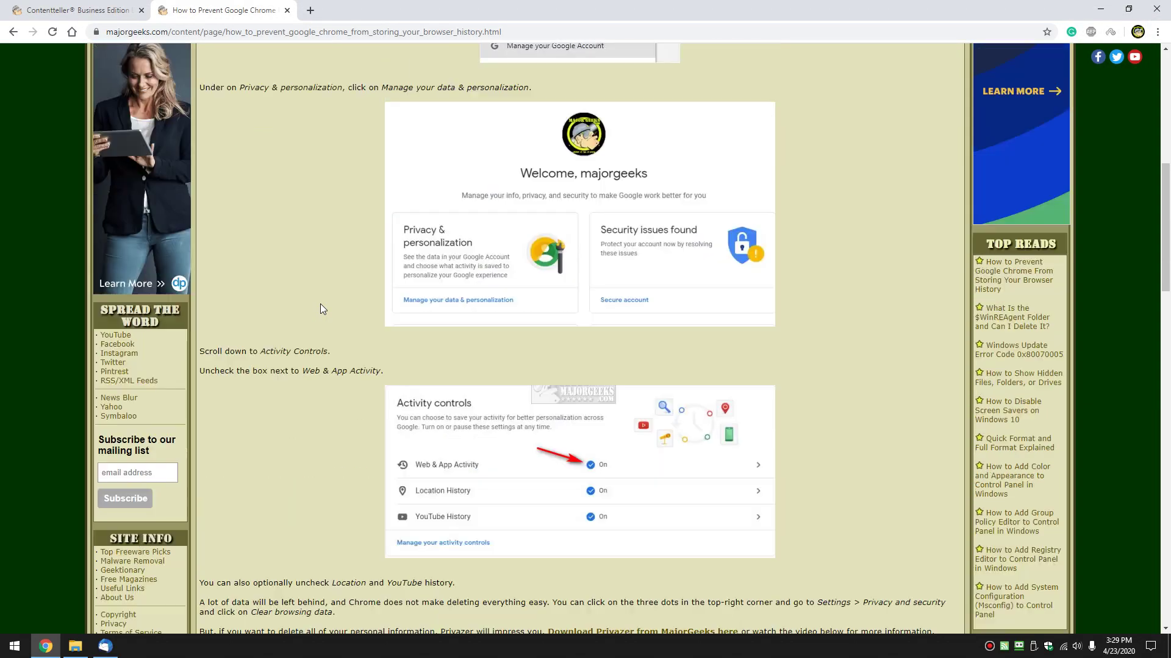
scroll(320, 305, "up", 3)
scroll(320, 304, "up", 2)
scroll(320, 305, "up", 2)
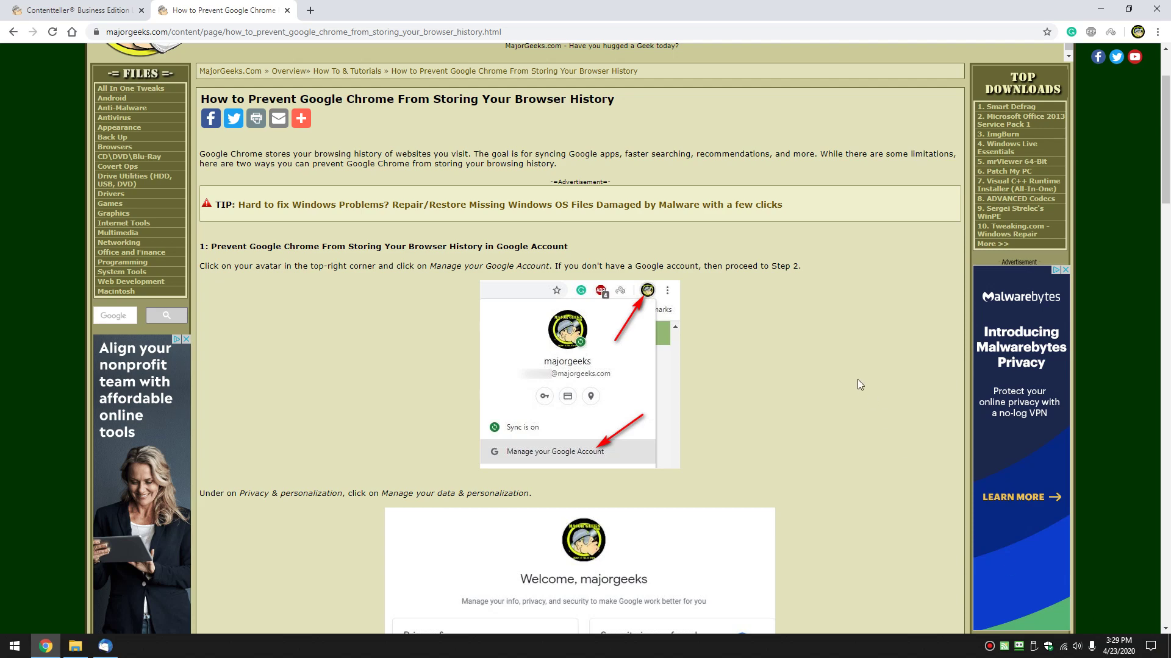
scroll(842, 440, "down", 2)
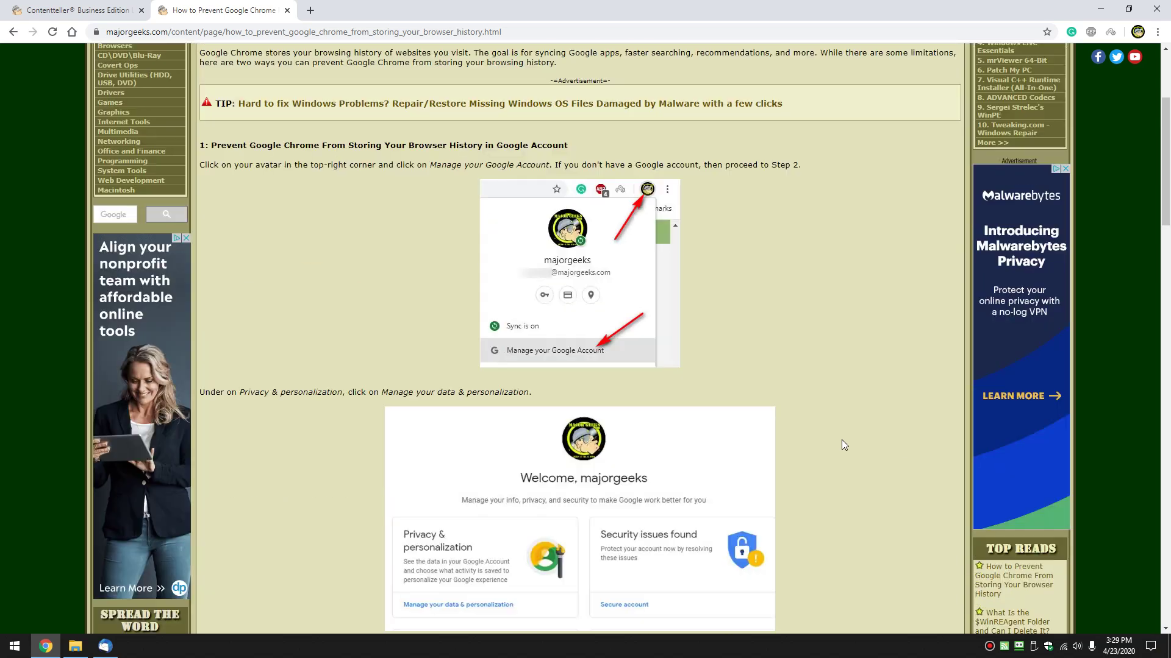
scroll(842, 440, "up", 3)
scroll(831, 437, "down", 2)
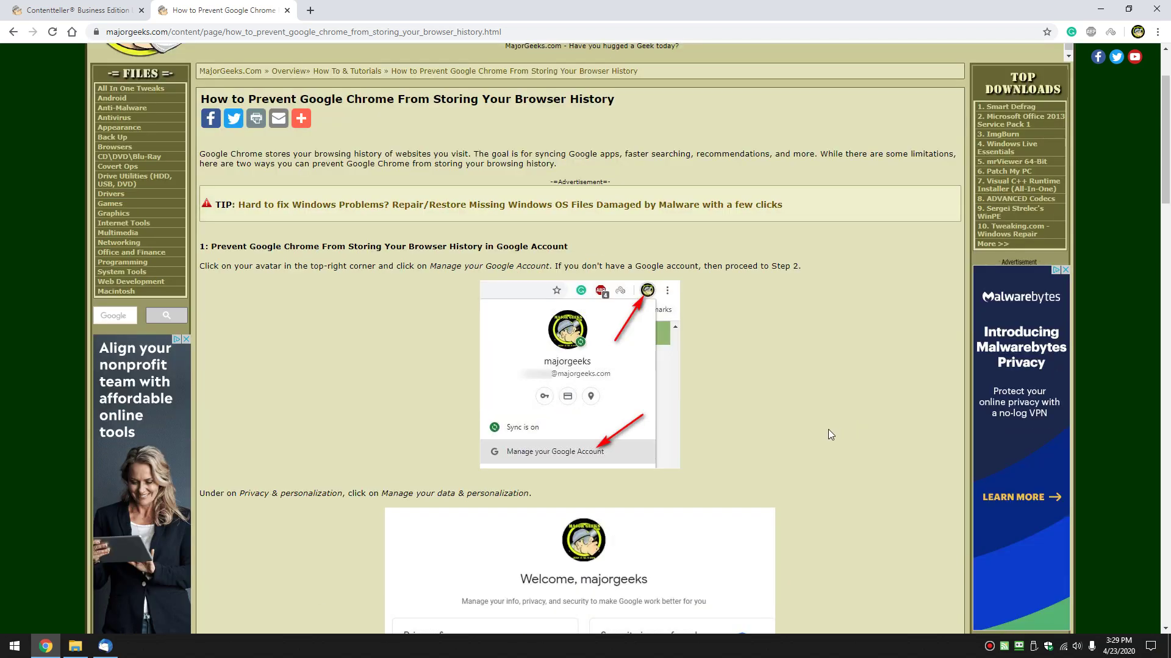